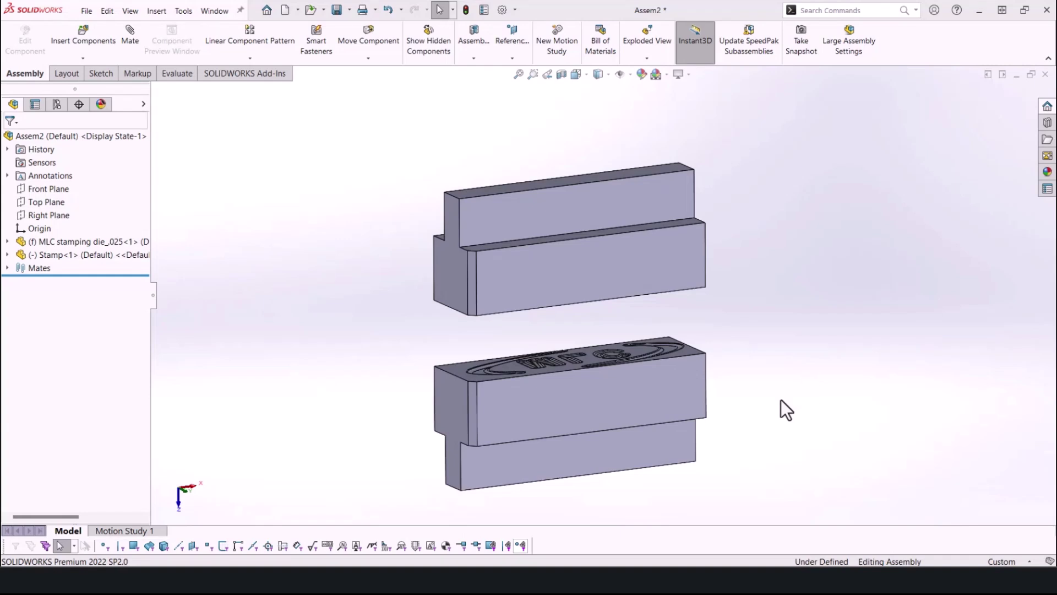
Orbit to the MLC engraving underneath, raise the Stamp, and make Imported1 transparent
middle_drag(781, 398, 768, 265)
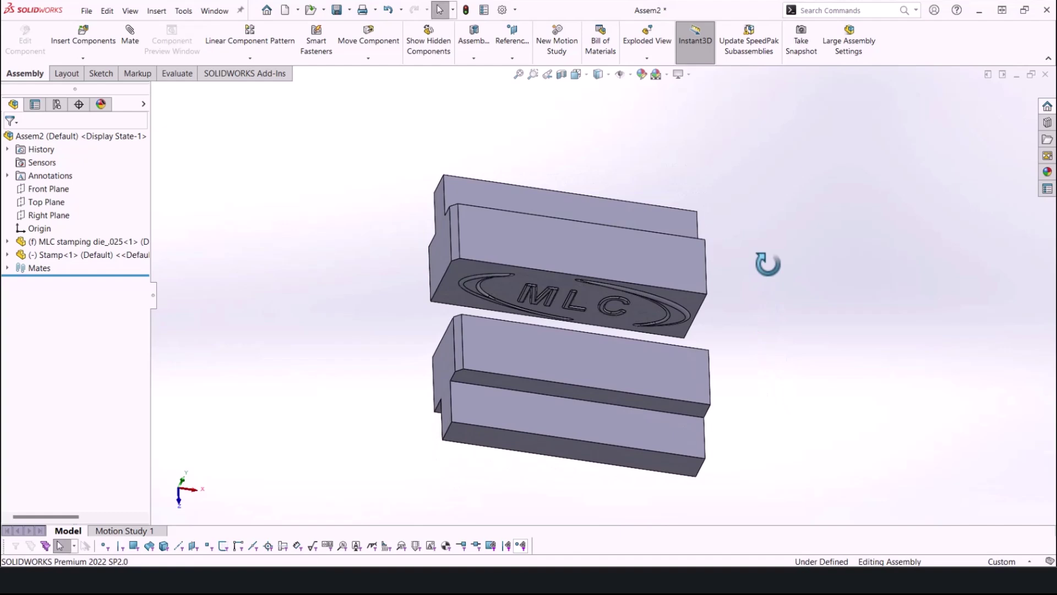
mouse_move(583, 252)
mouse_down()
mouse_move(575, 187)
mouse_move(586, 303)
mouse_move(579, 201)
mouse_move(580, 246)
mouse_up()
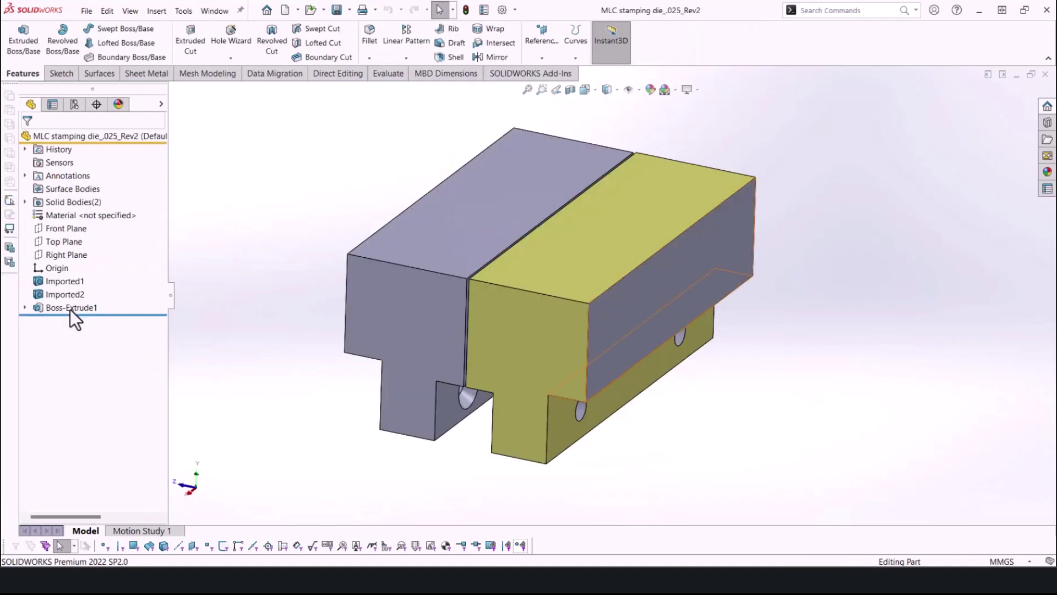
right_click(69, 283)
click(137, 423)
middle_drag(313, 421, 437, 446)
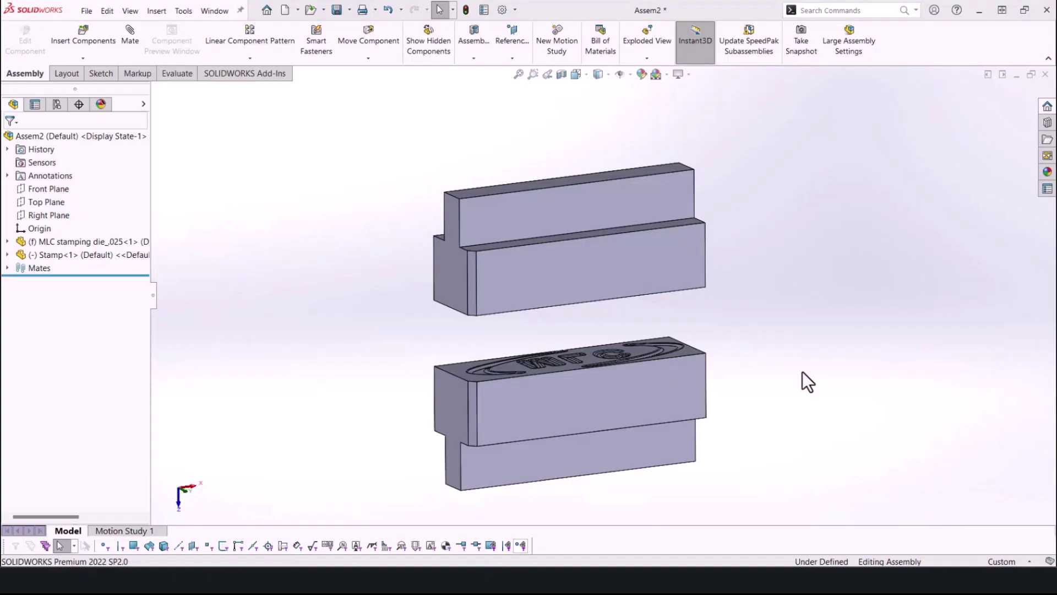
middle_drag(780, 400, 776, 367)
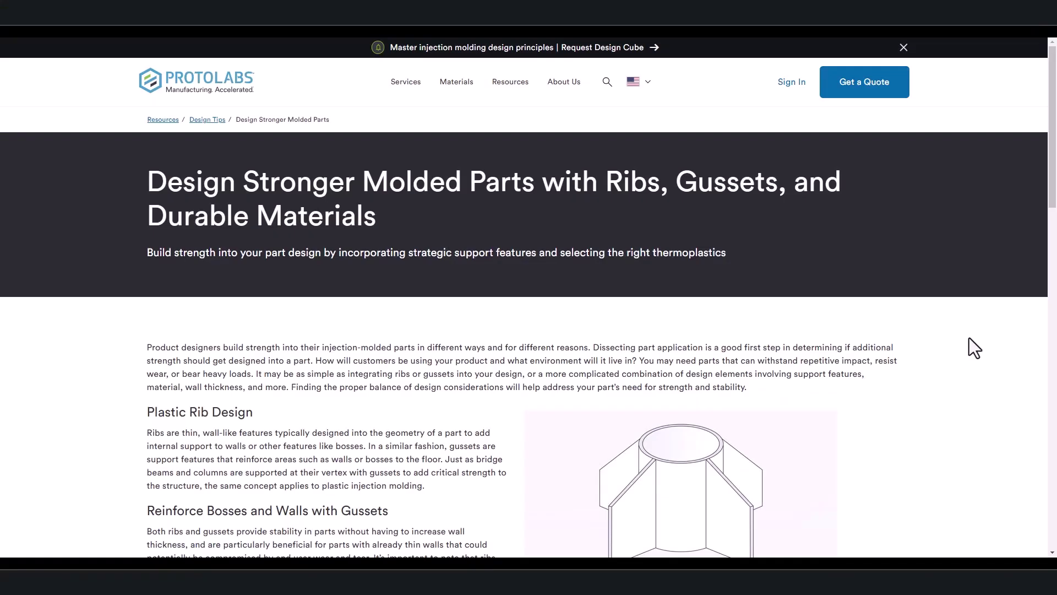
Autoscroll the Protolabs article down to Fillets and Radii and Durable Thermoplastics
middle_click(969, 338)
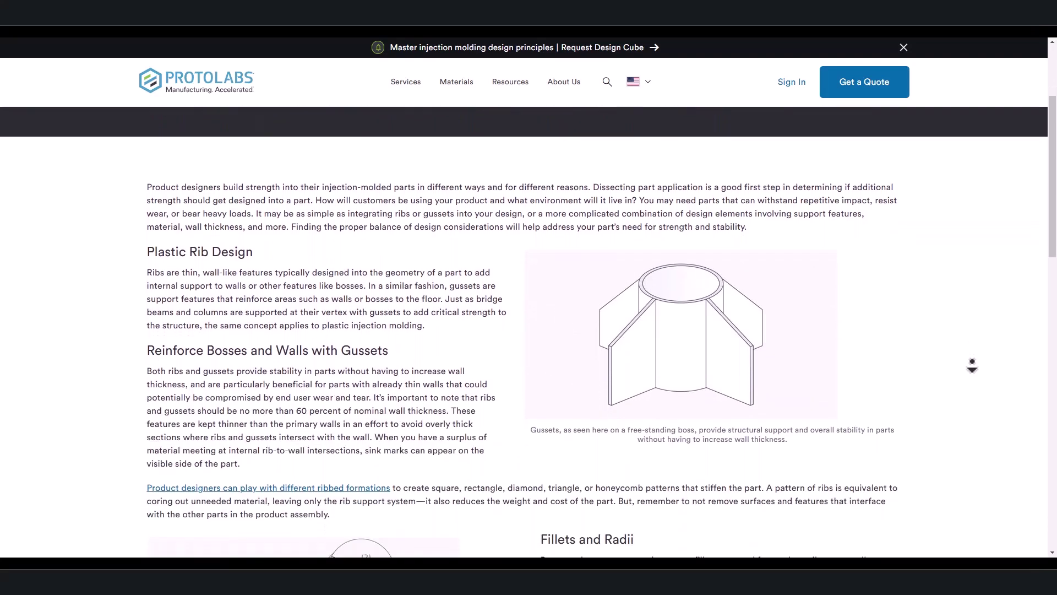
middle_click(976, 374)
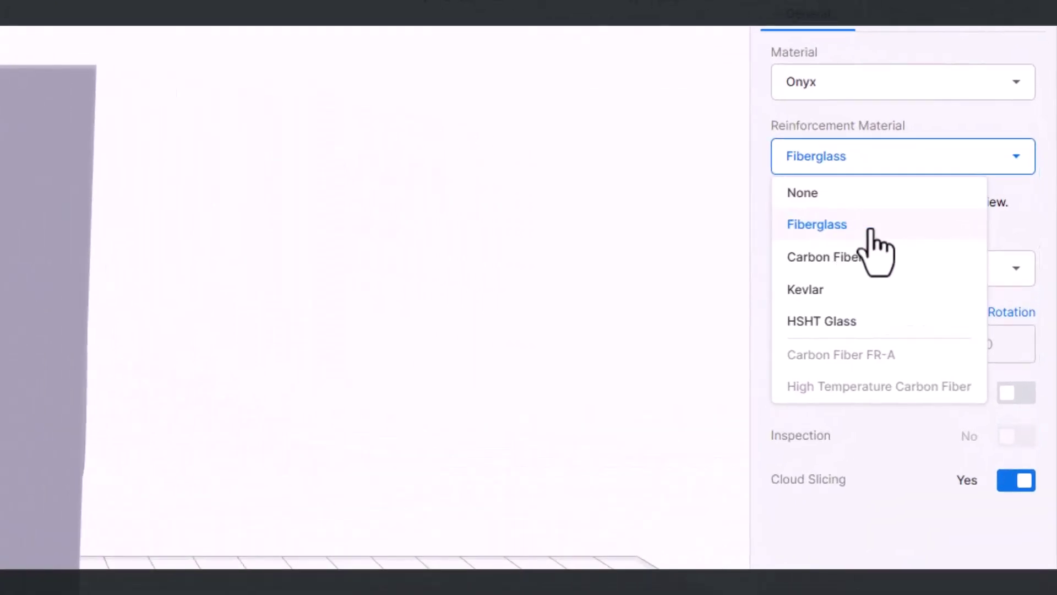
Keep Fiberglass reinforcement and review infill: Triangular Fill, 37% density, 6 wall layers
click(871, 230)
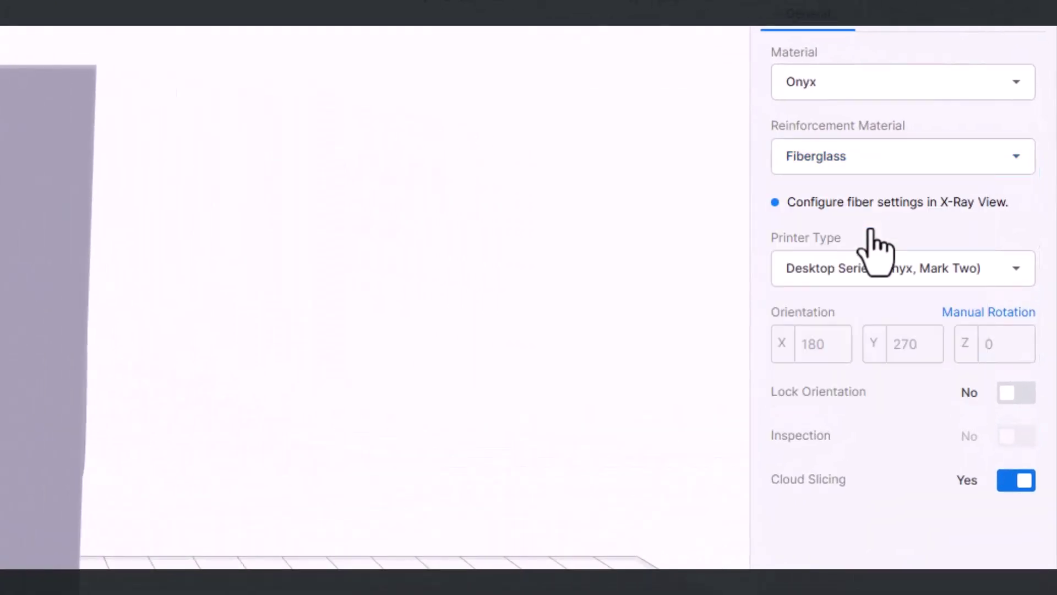
click(989, 27)
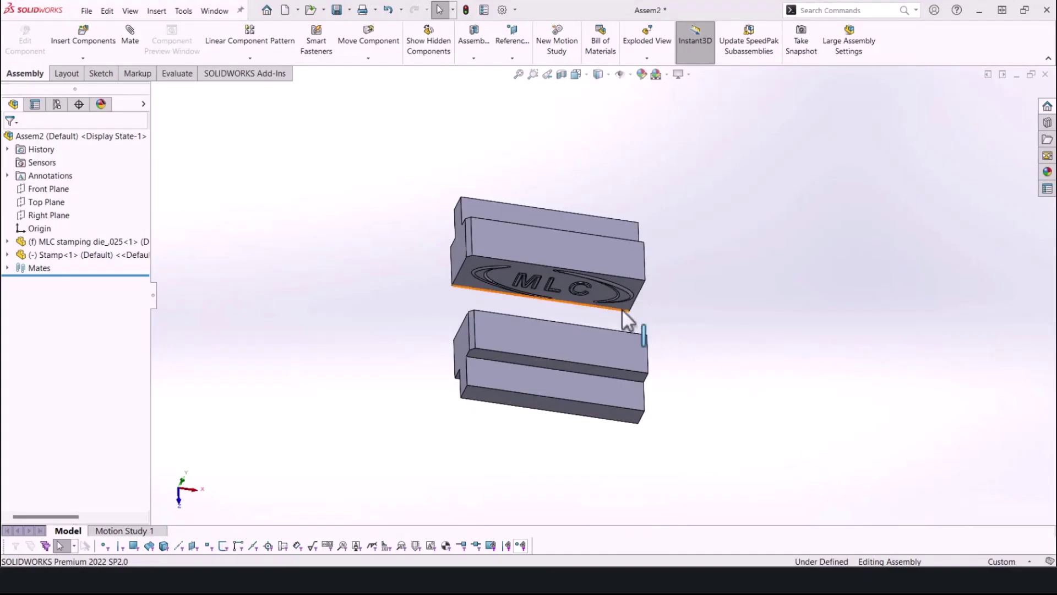
Select the MLC relief face of Stamp<1>, then recentre the die blocks in view
scroll(619, 311, down, 5)
click(689, 217)
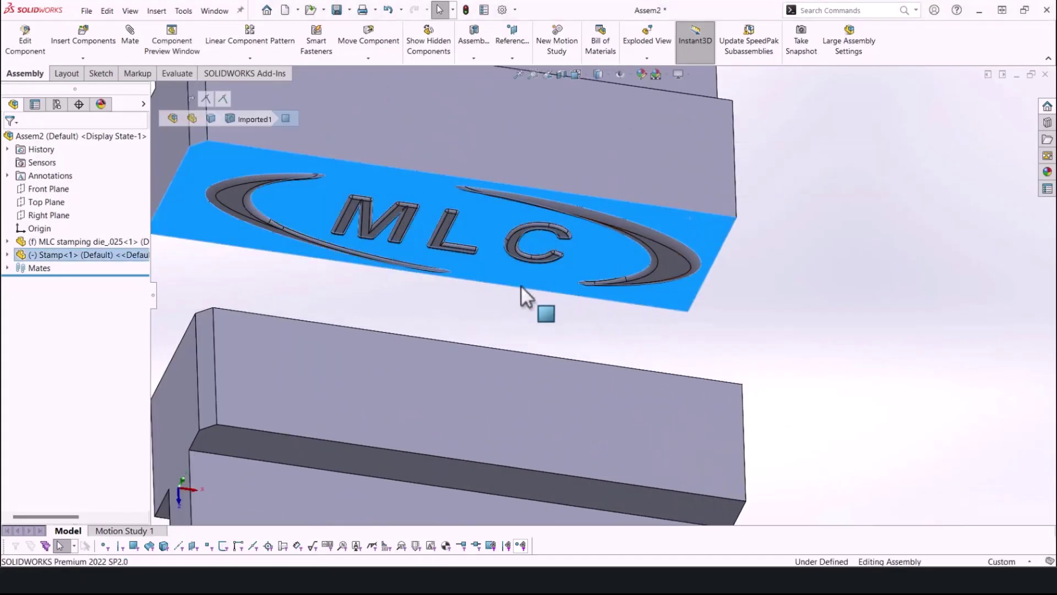
scroll(502, 295, up, 3)
ctrl+middle_drag(502, 295, 644, 433)
ctrl+middle_drag(874, 464, 863, 355)
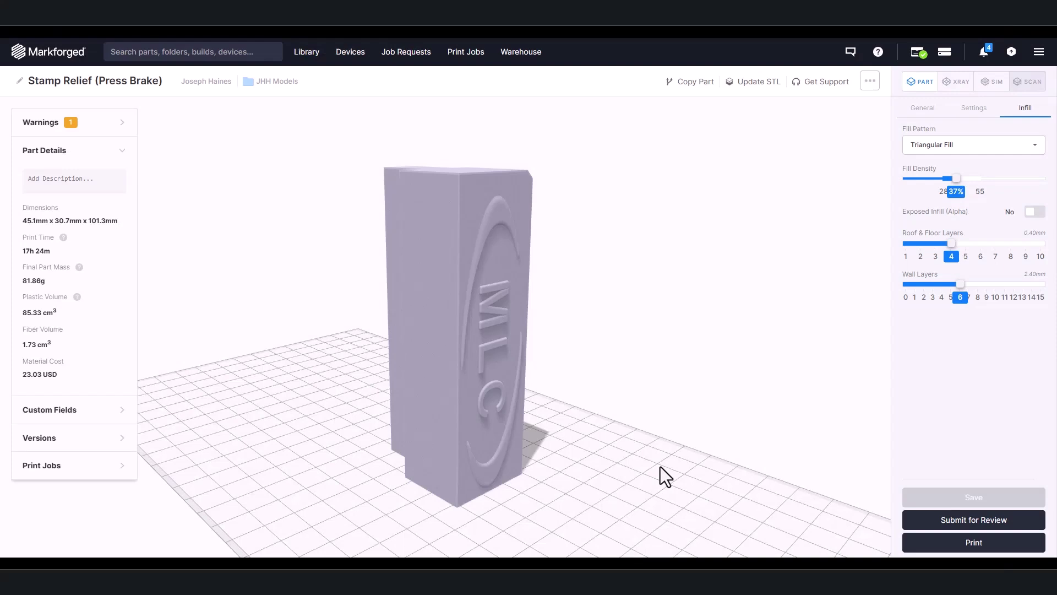
Lay the Stamp Relief flat on its side, then compare Test 2 with upright Test 1
click(432, 317)
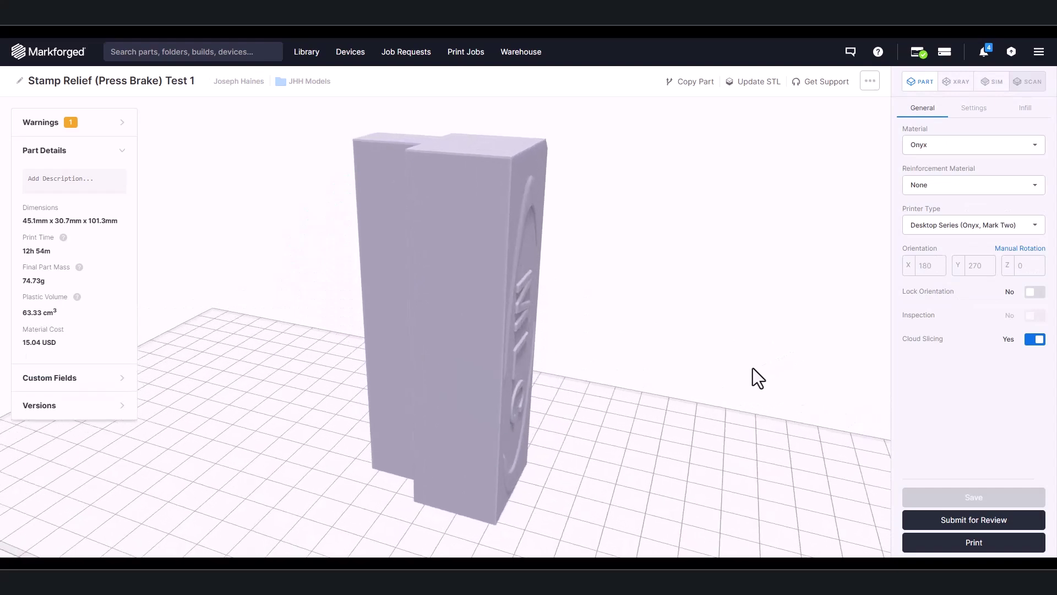
drag(752, 368, 719, 368)
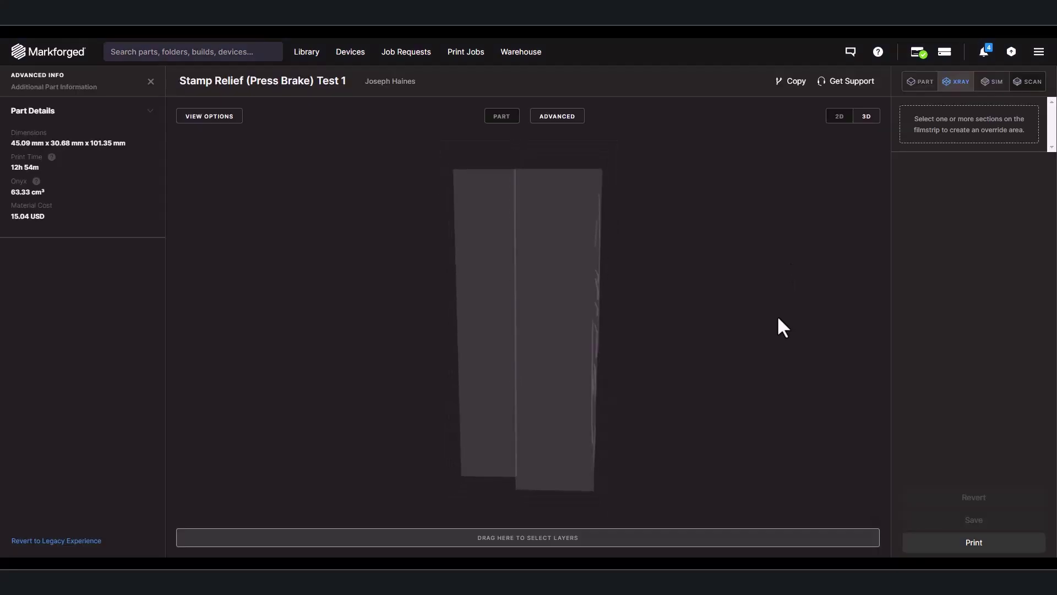
drag(778, 319, 690, 335)
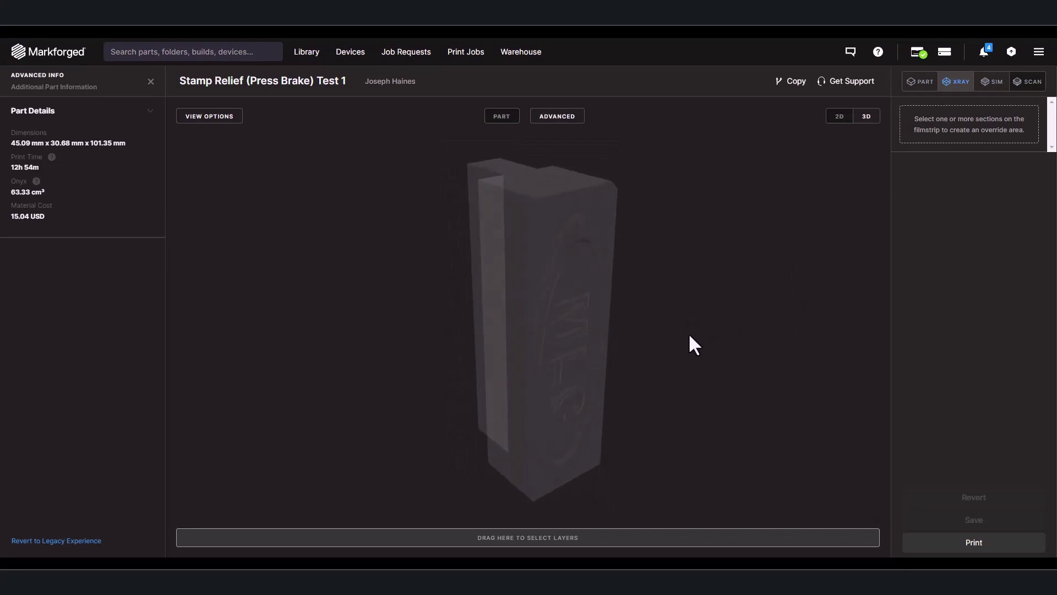
click(503, 117)
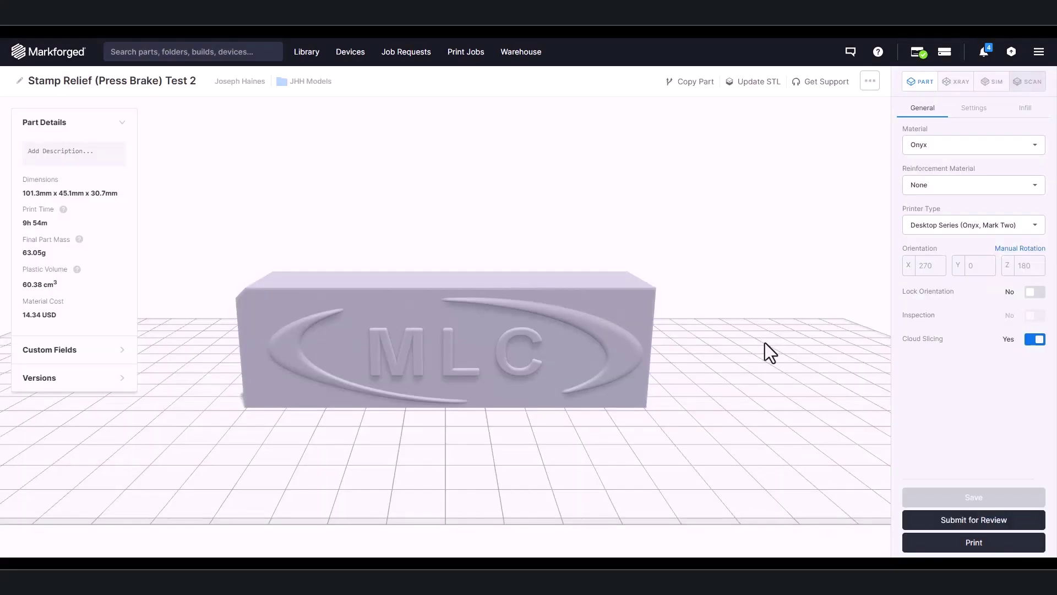
drag(765, 342, 685, 356)
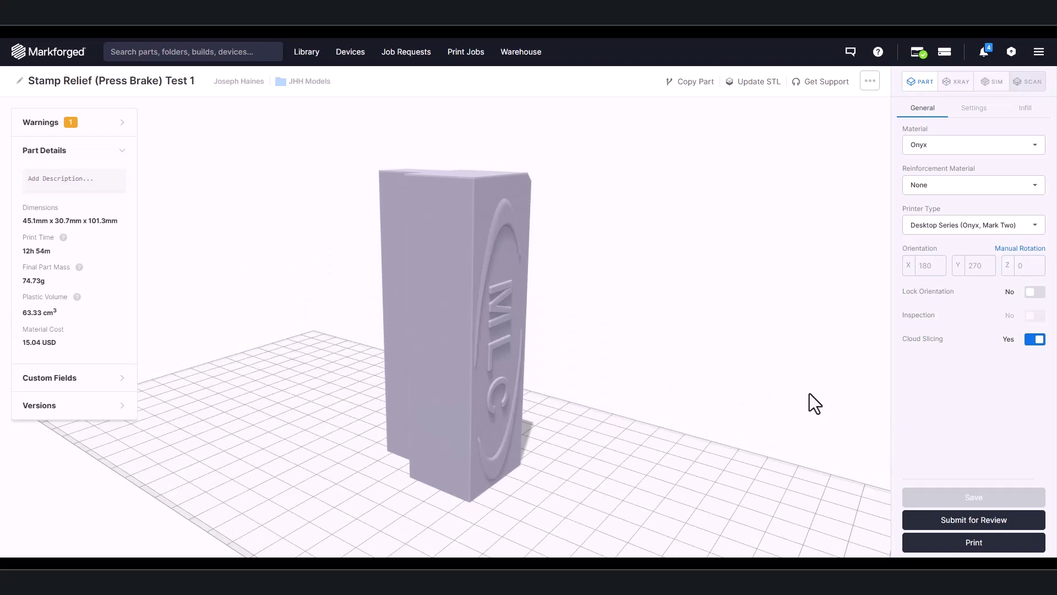
Keep Onyx as Test 1's base material and list the reinforcement fiber options
click(1031, 149)
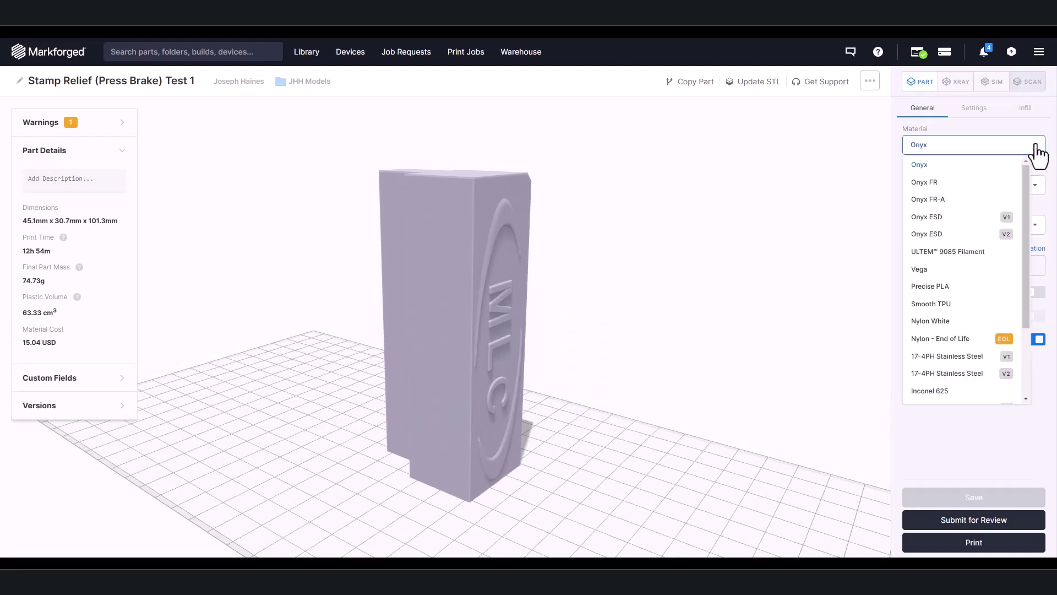
click(985, 168)
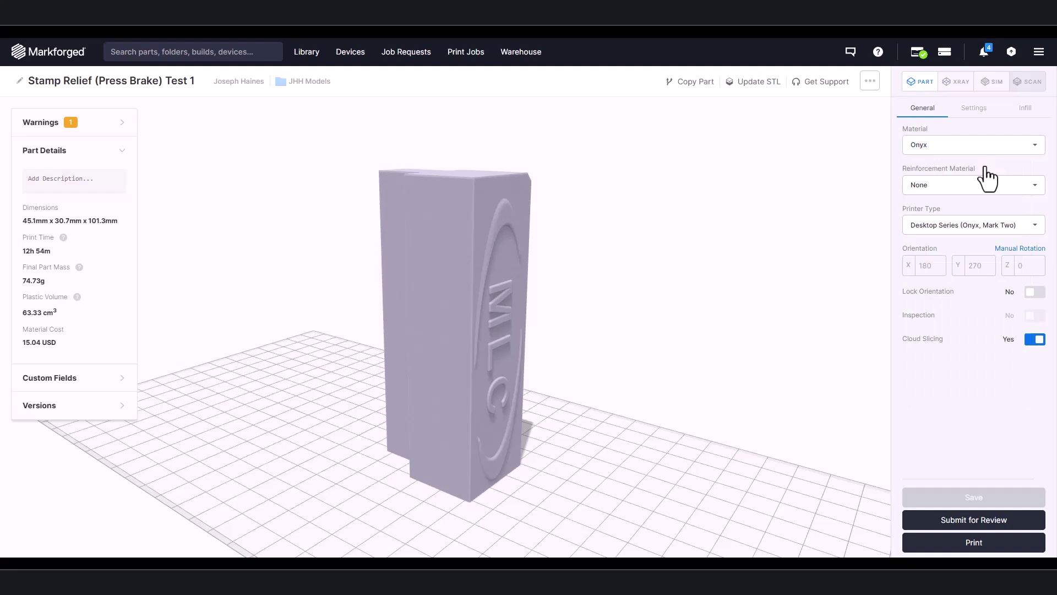
click(1034, 197)
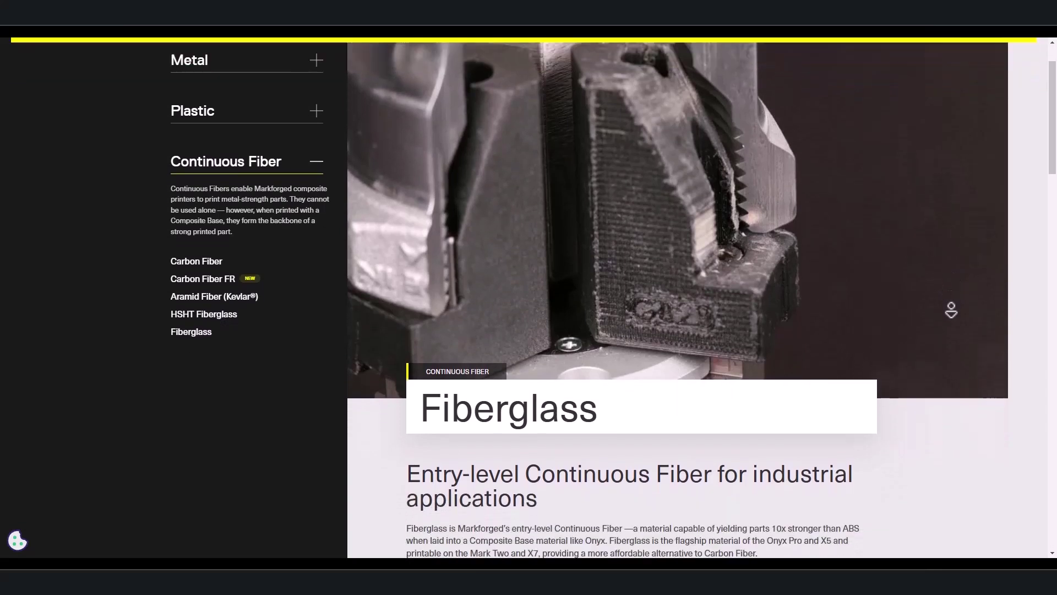
Scroll the Fiberglass page past Download Datasheet to its Works With printers
scroll(950, 310, down, 4)
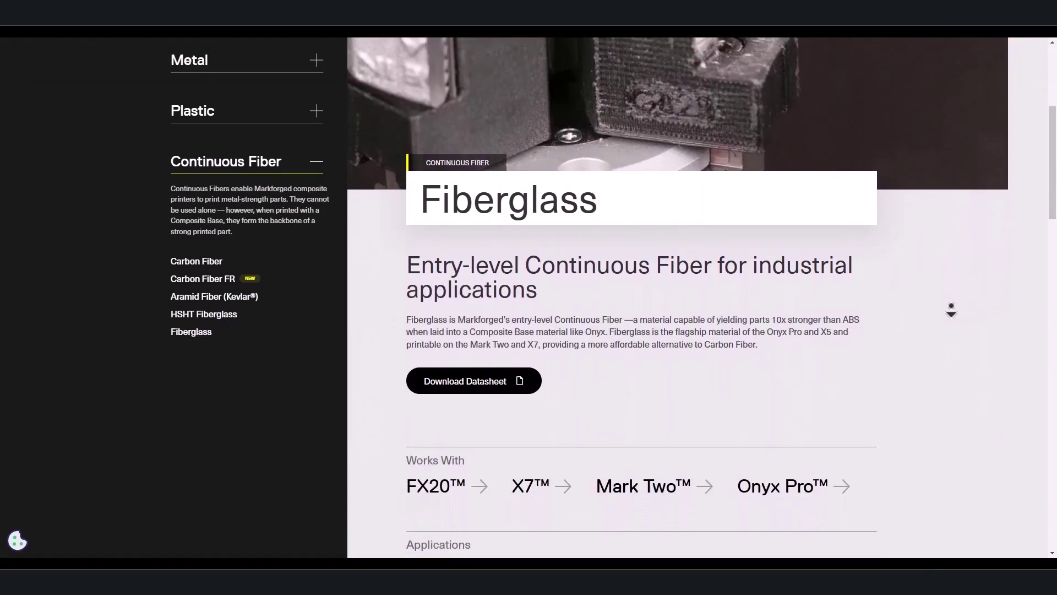
scroll(951, 310, down, 1)
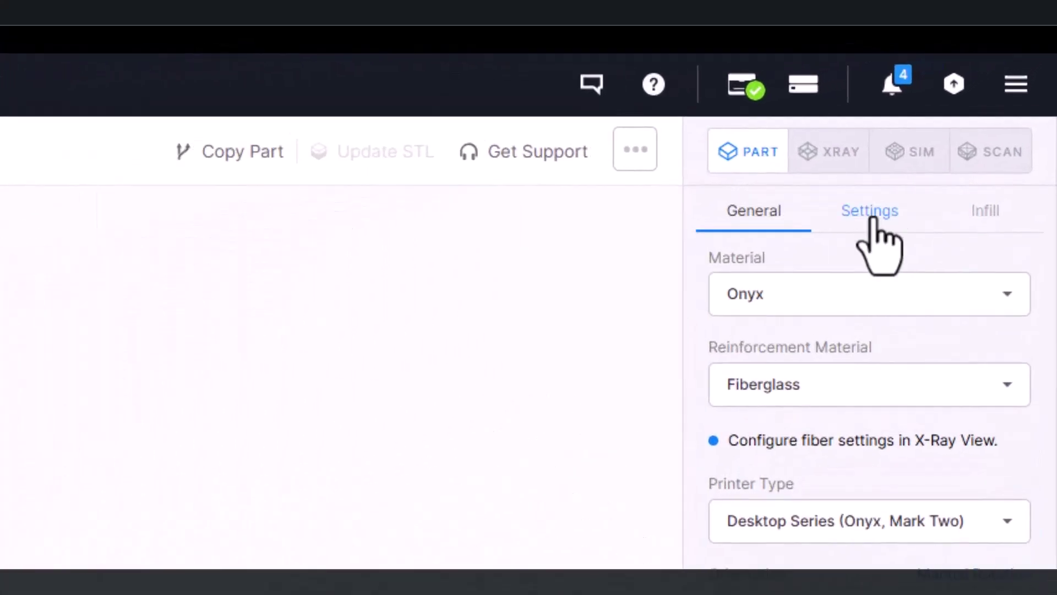
Switch the Onyx part's reinforcement from Fiberglass to Carbon Fiber
click(973, 107)
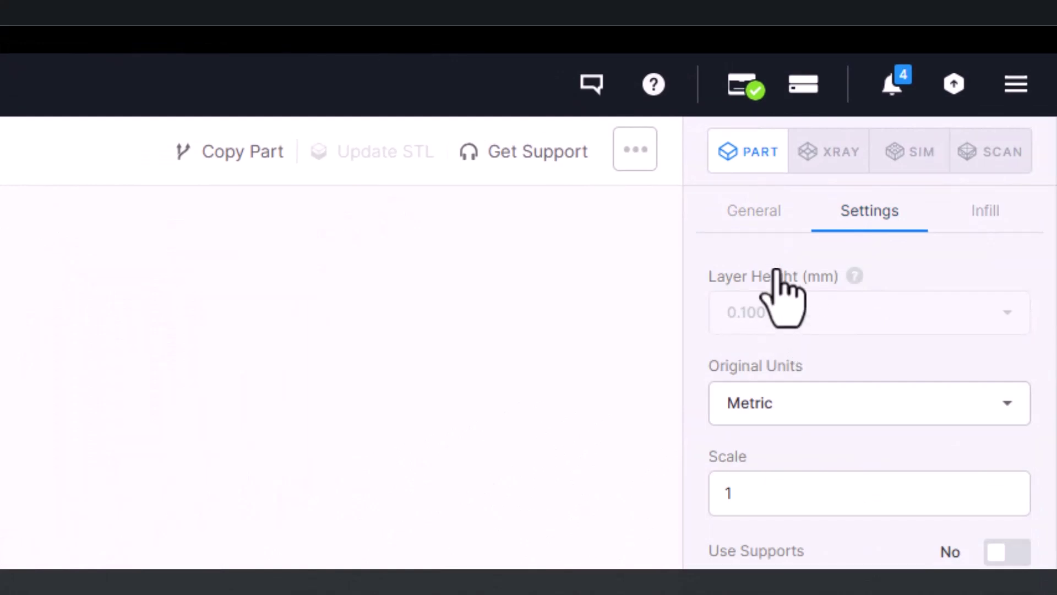
click(754, 212)
click(843, 385)
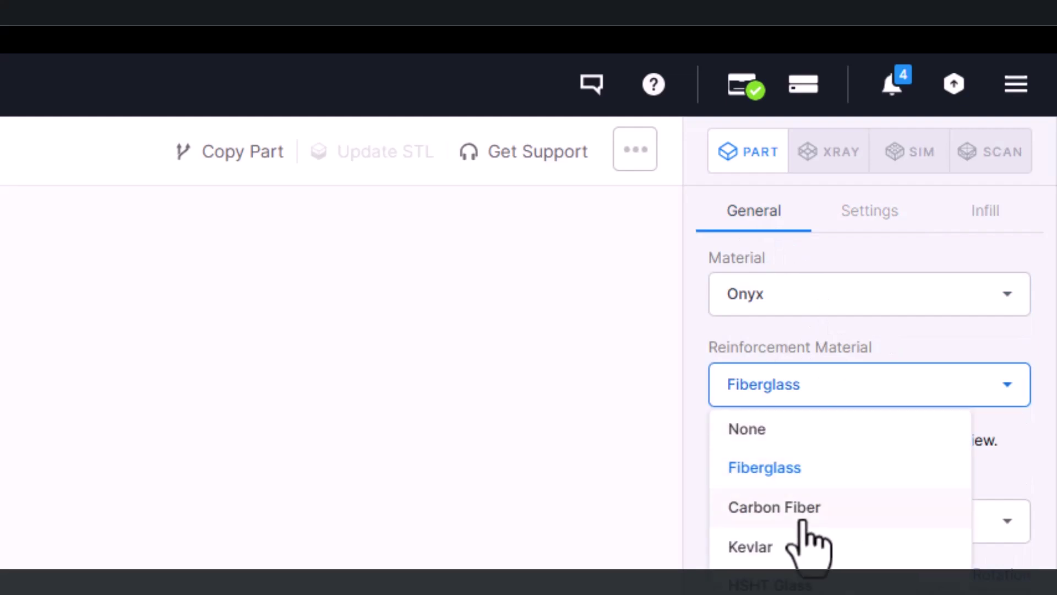
click(806, 509)
click(881, 214)
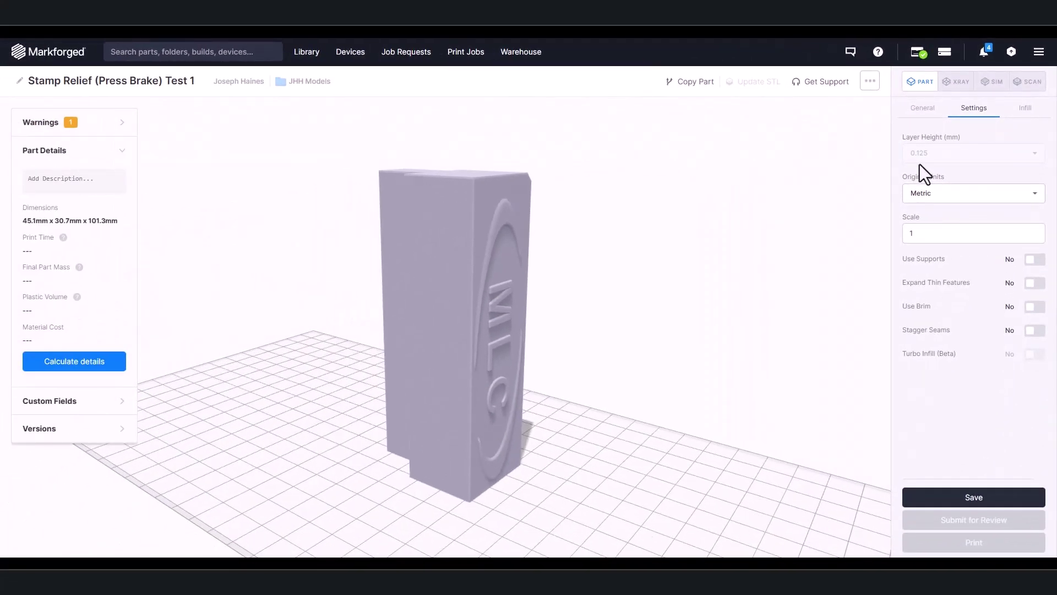
Set Wall Layers to 6 on the Infill tab for a 2.40mm shell
click(1023, 110)
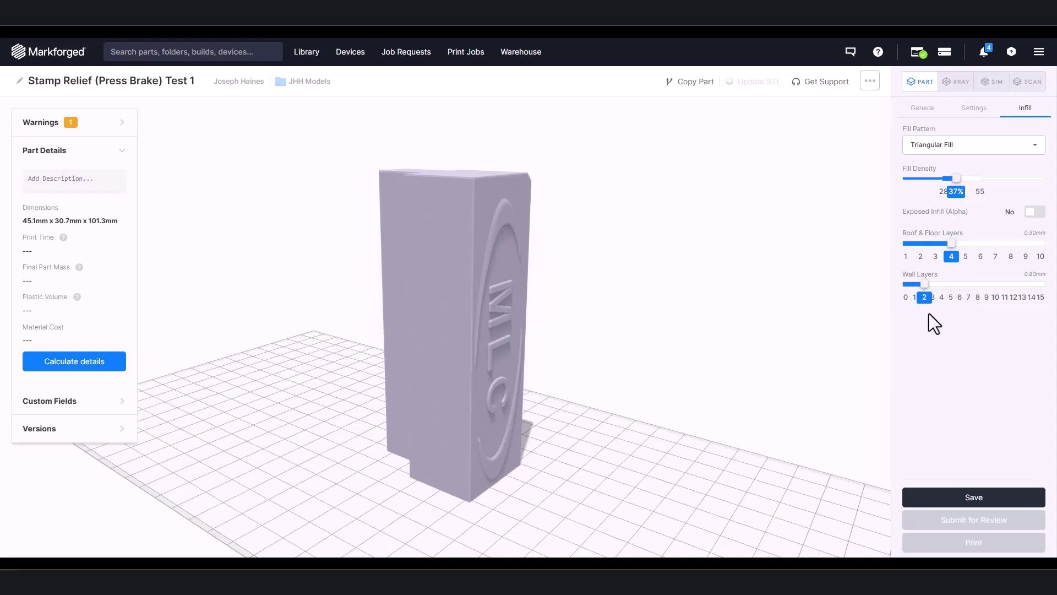
click(958, 287)
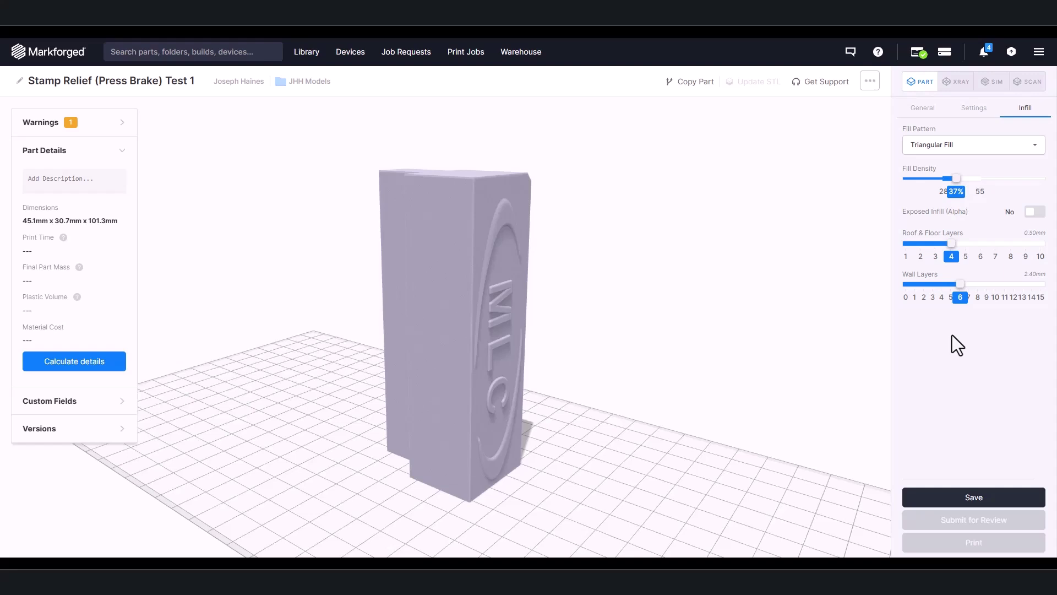
Save the settings and orbit the Fiber X-ray preview to an angled view
click(956, 82)
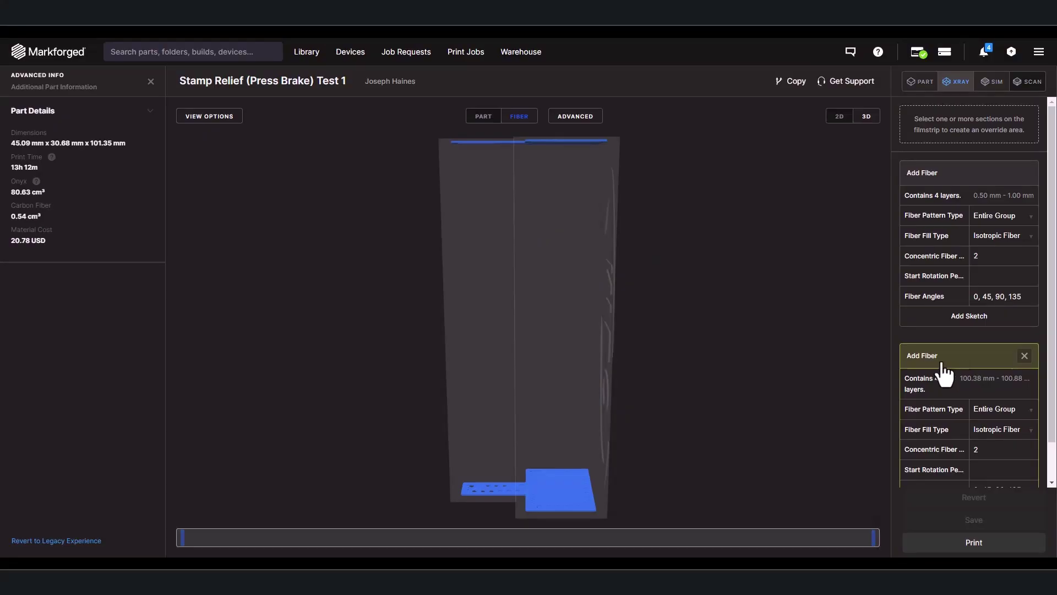
drag(798, 367, 655, 369)
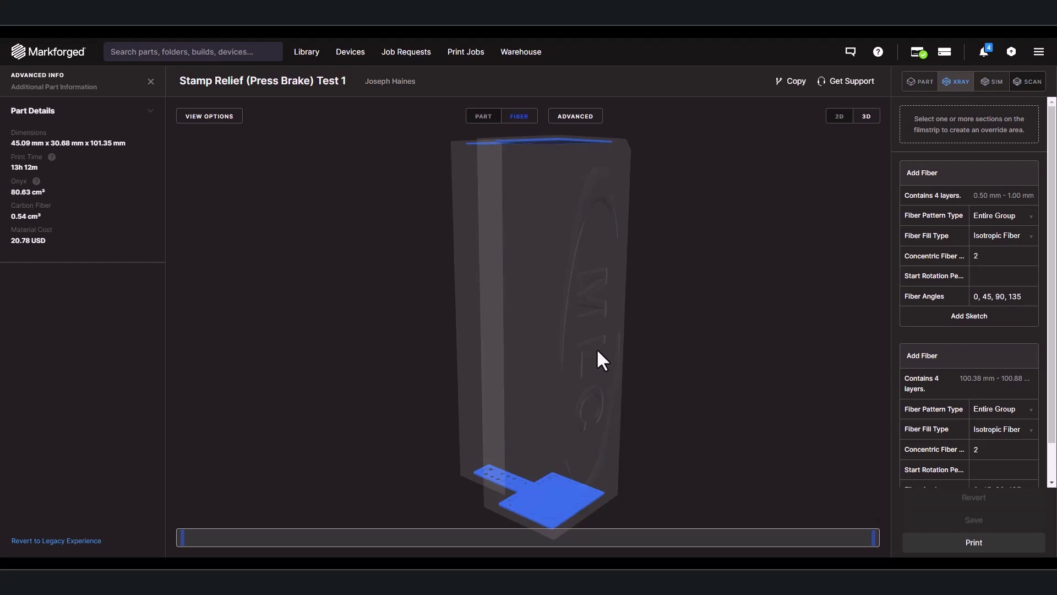
Switch the Fiber Fill Type of both Add Fiber groups to Concentric Fiber
click(1010, 237)
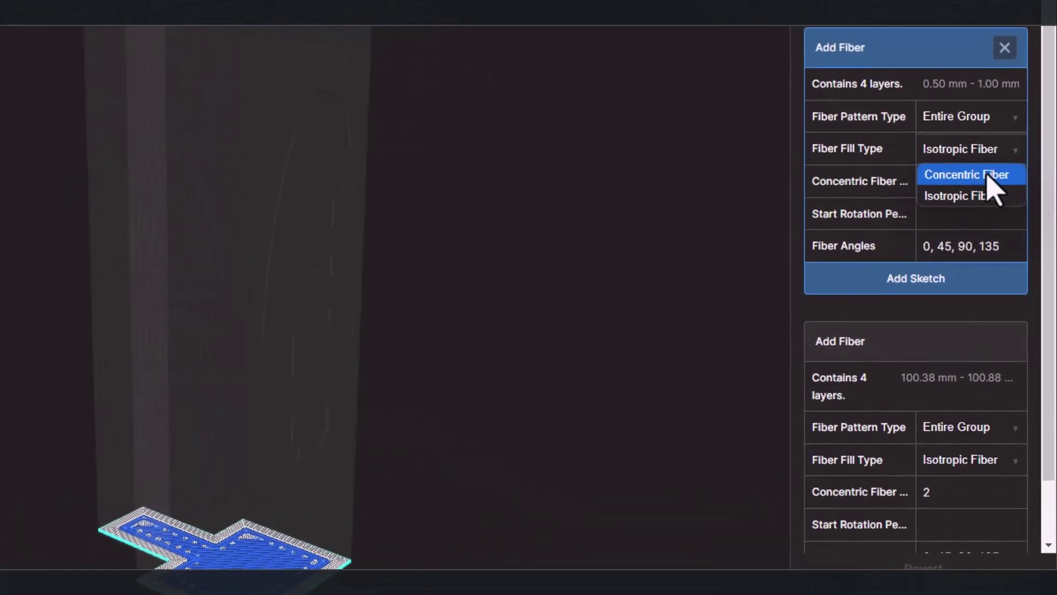
click(987, 173)
click(973, 461)
click(971, 419)
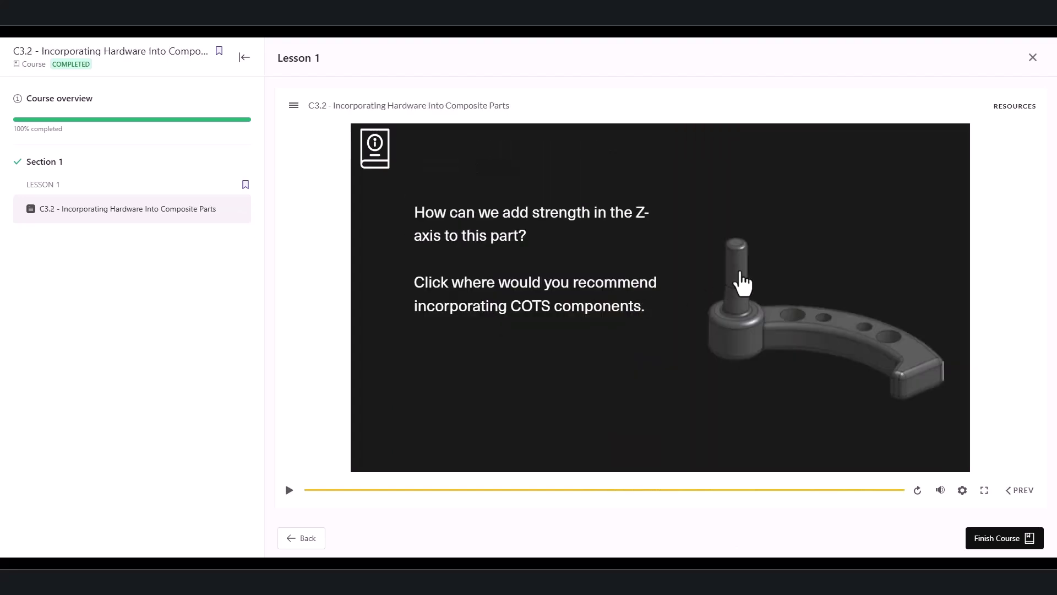
Mark the pin location on the part, choose the dowel pin, and submit the answer
click(742, 283)
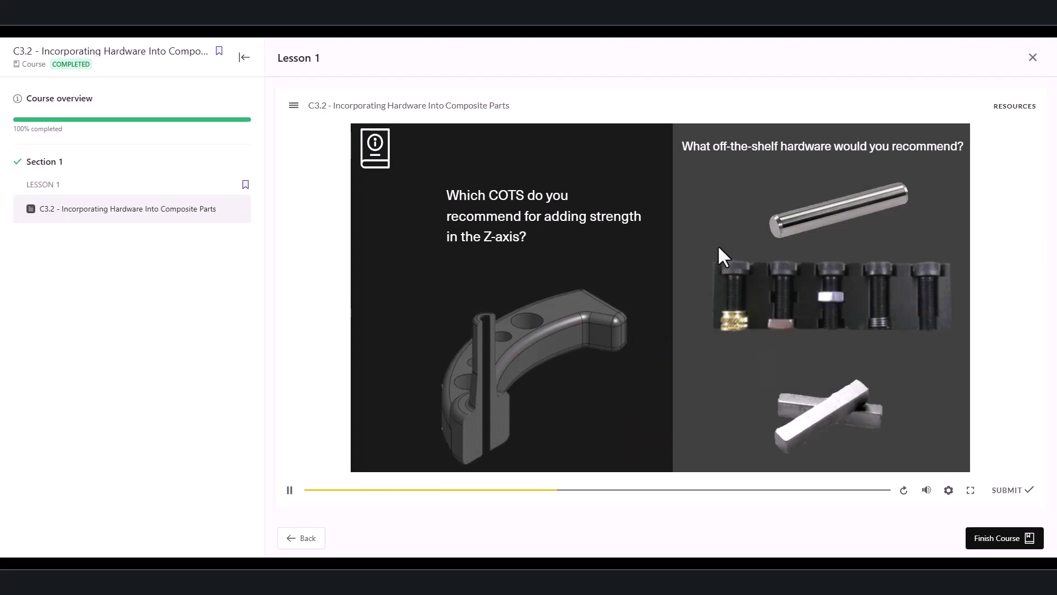
click(829, 220)
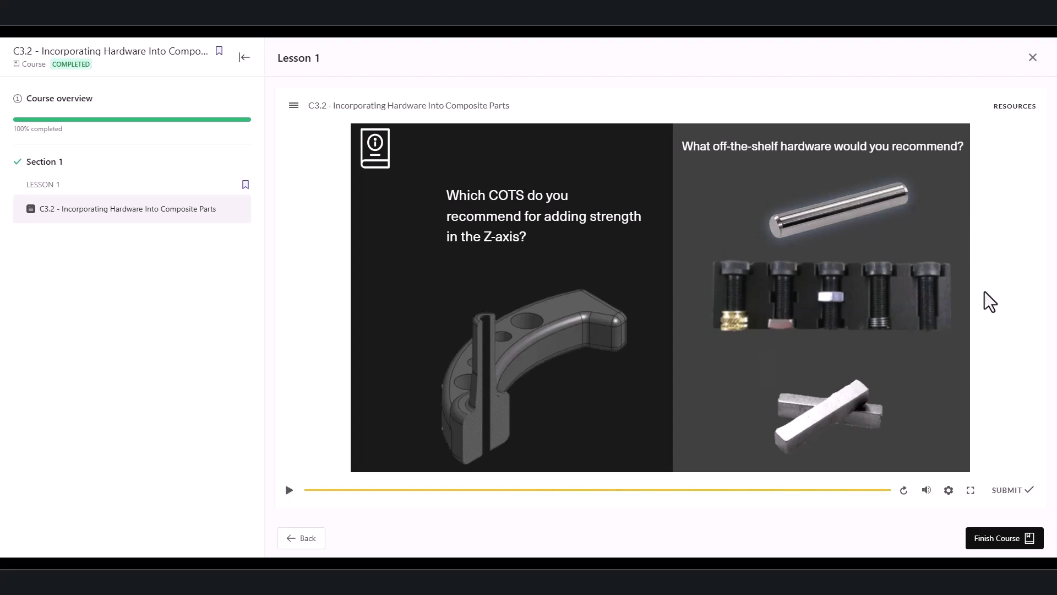
click(1019, 491)
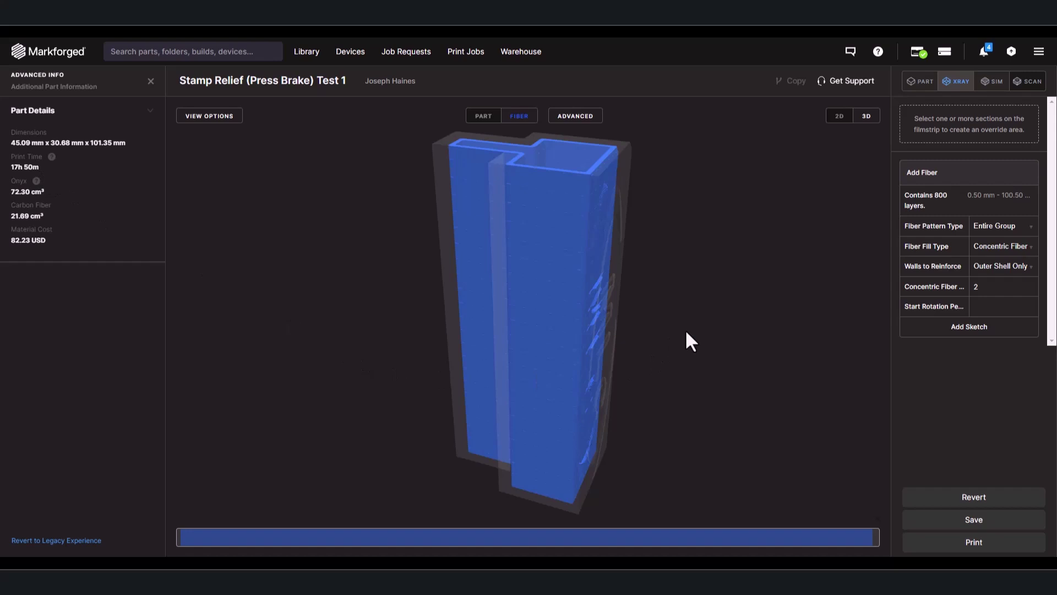
Set the fiber pattern to Stripes with a Fiber Stripe Count of 20 and apply it
click(1026, 230)
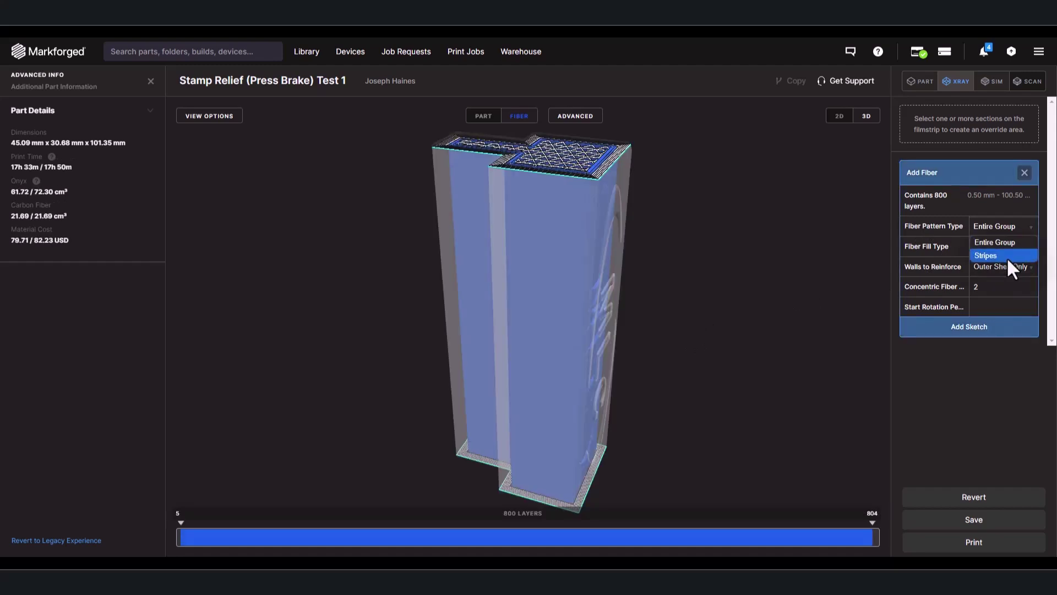
click(1007, 256)
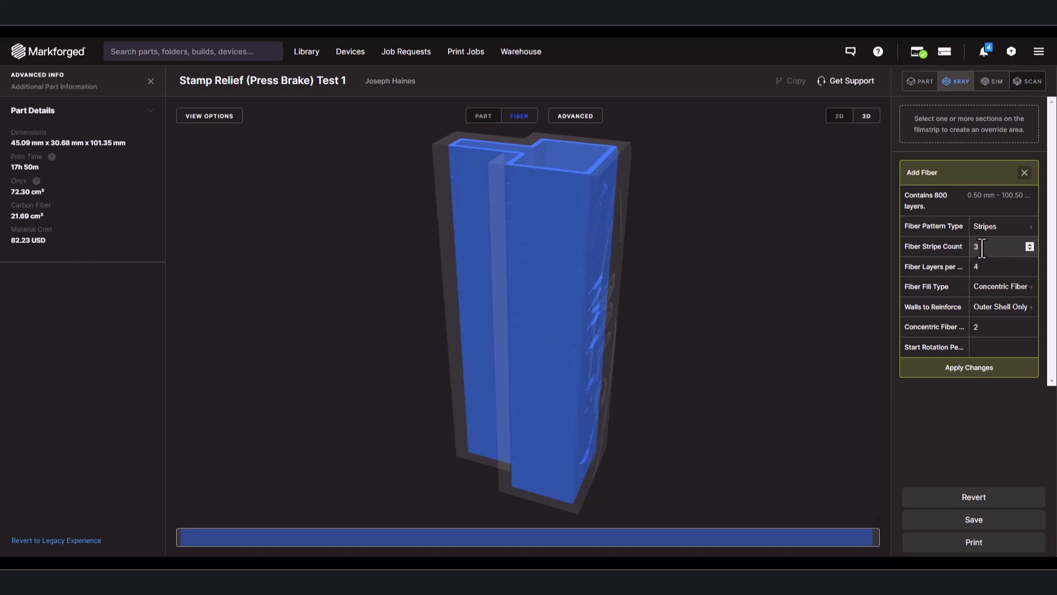
double_click(961, 247)
text(20)
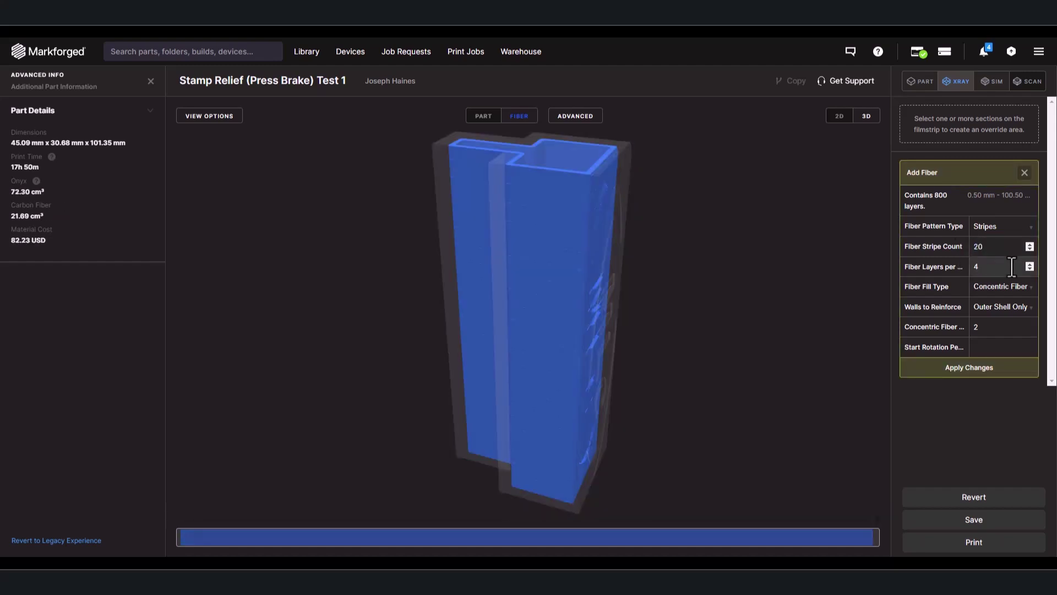
click(974, 367)
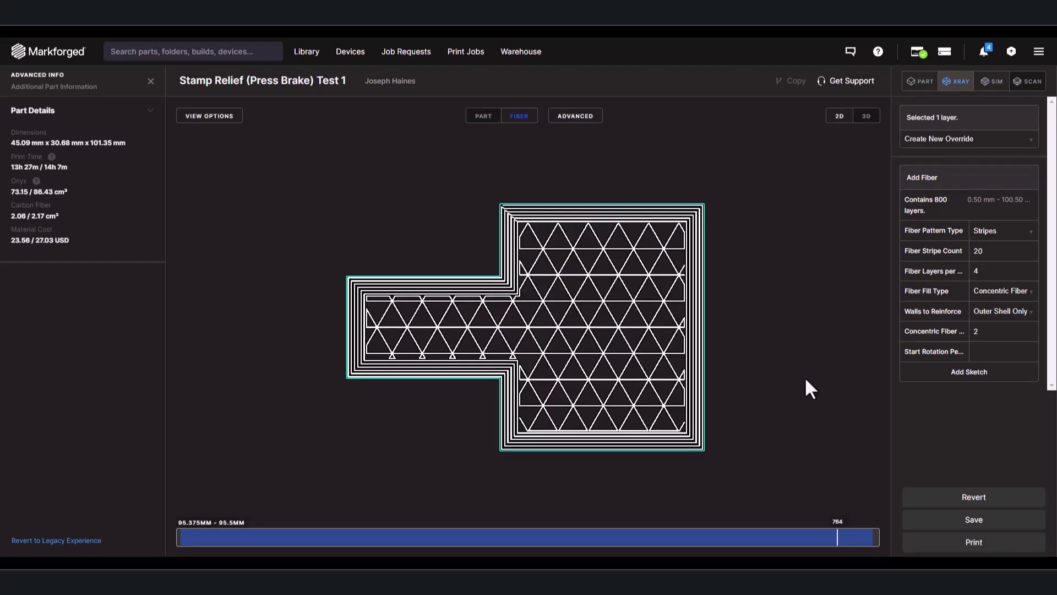
Inspect the sliced layers for fiber rings and triangular infill, then select the full layer range
key(Down)
key(Down)
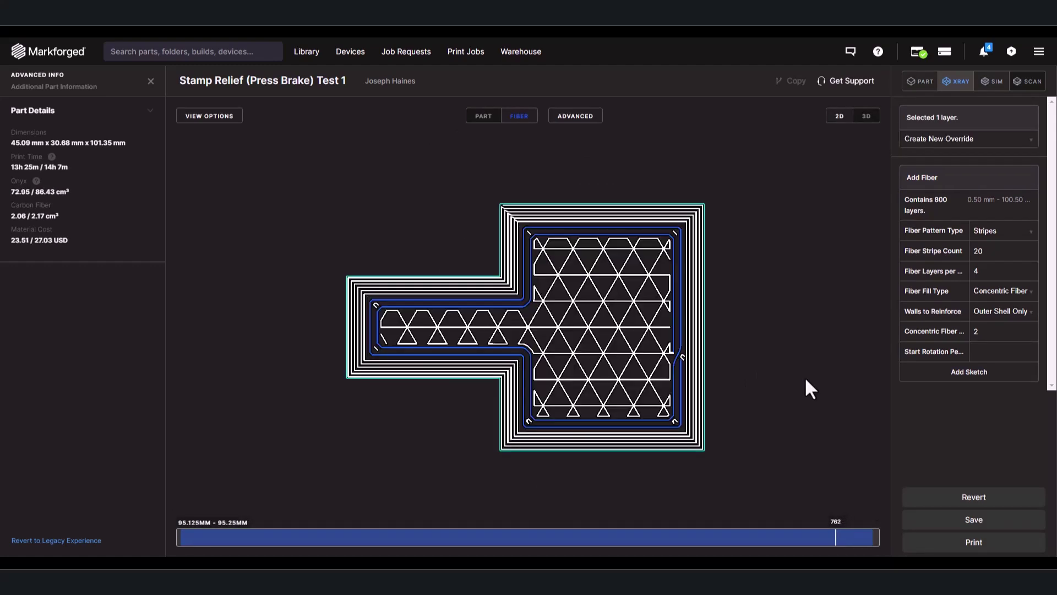
key(Down)
key(Down)
key(Down)
key(Down)
key(Down)
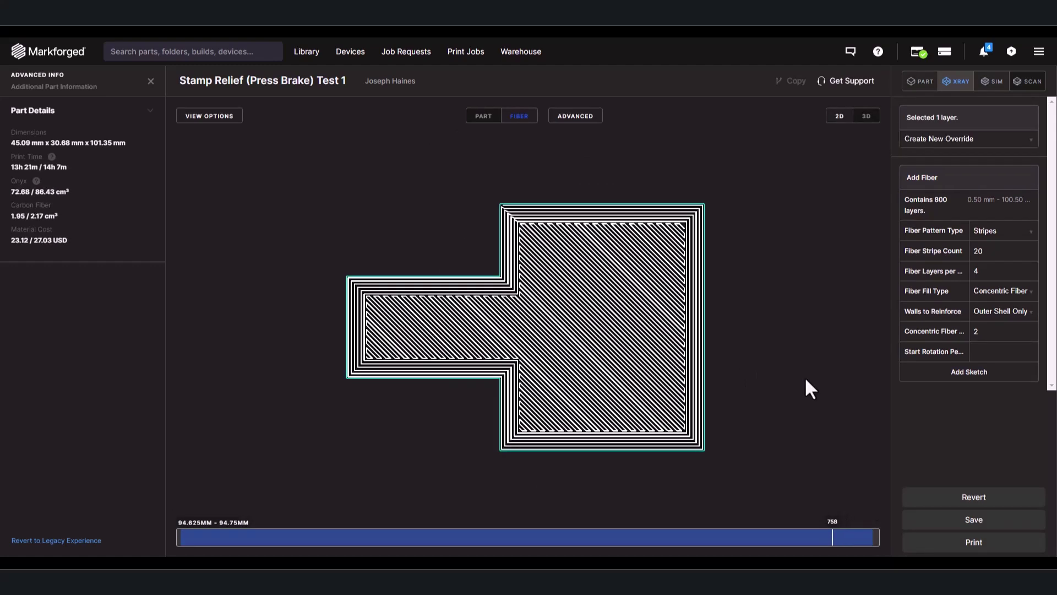
key(Down)
key(Down)
key(Down)
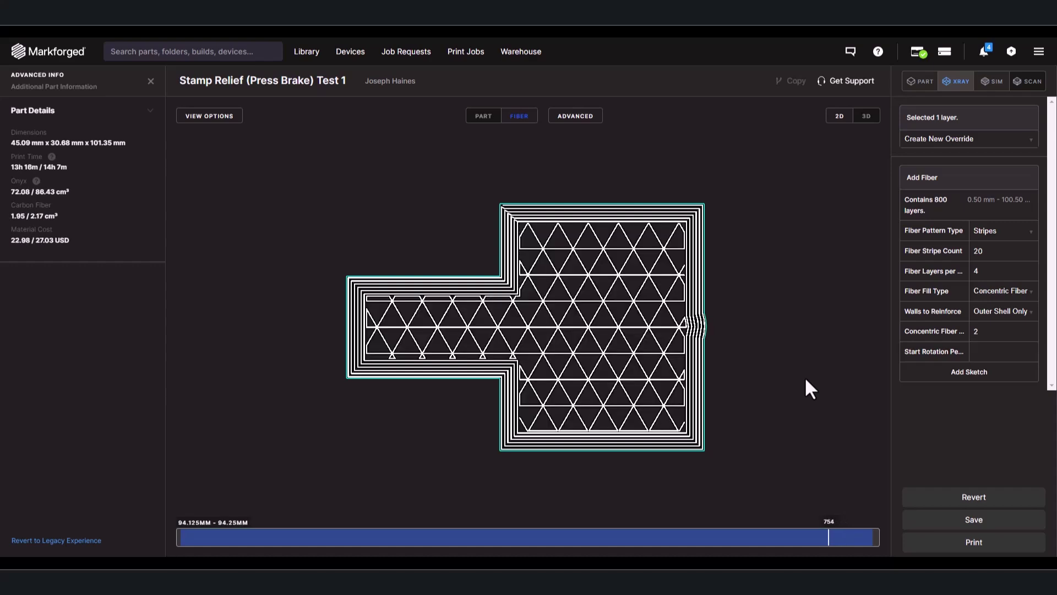
key(Down)
key(Down)
key(Down)
key(Down)
key(Down)
key(Down)
key(Down)
key(Down)
key(Down)
key(Down)
key(Down)
key(Down)
key(Down)
key(Down)
key(Down)
key(Down)
key(Down)
key(Down)
key(Down)
key(Down)
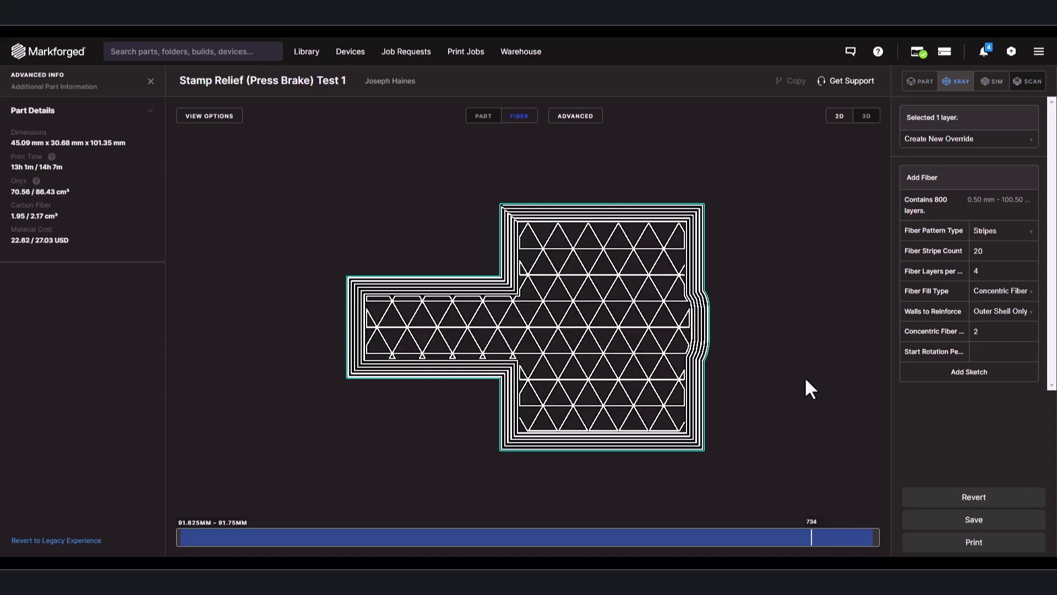
key(Down)
key(Down)
key(Down)
key(Down)
key(Down)
key(Down)
key(Down)
key(Down)
key(Down)
key(Down)
key(Down)
key(Down)
key(Down)
key(Down)
key(Down)
key(Down)
key(Down)
key(Down)
key(Down)
key(Down)
key(Home)
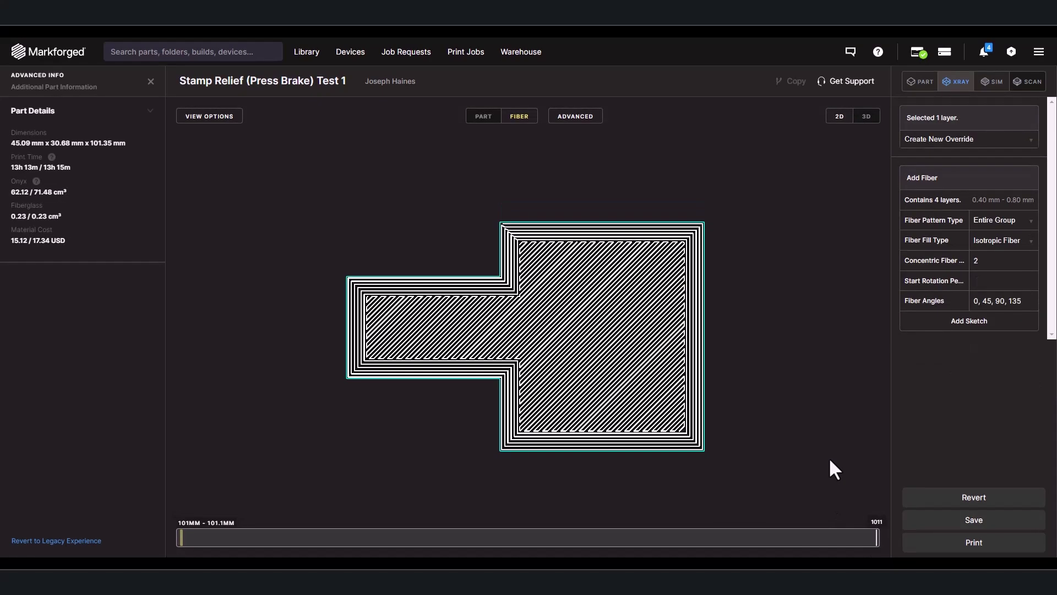
shift+click(848, 538)
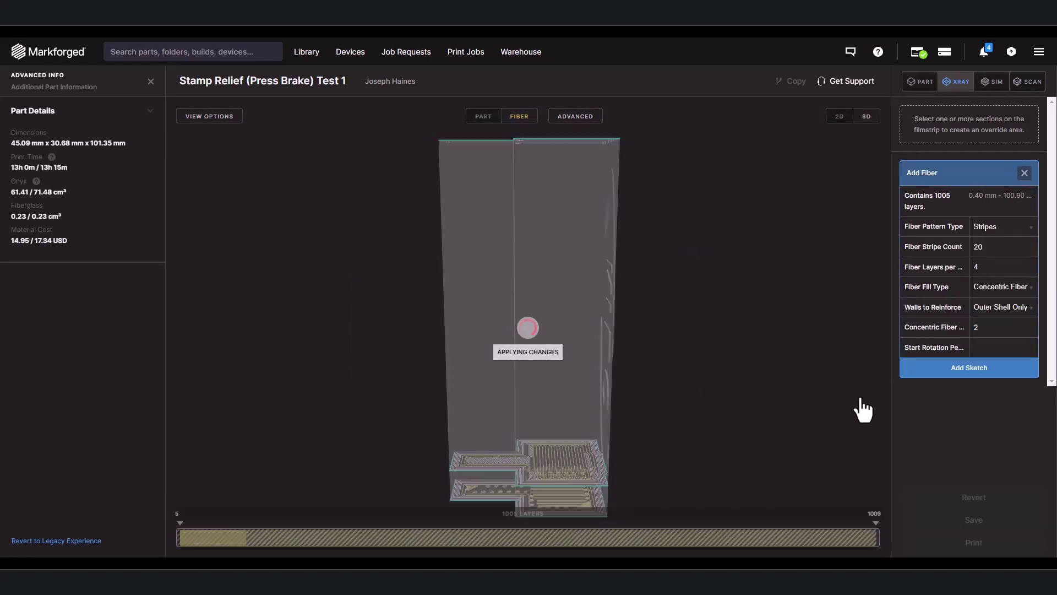